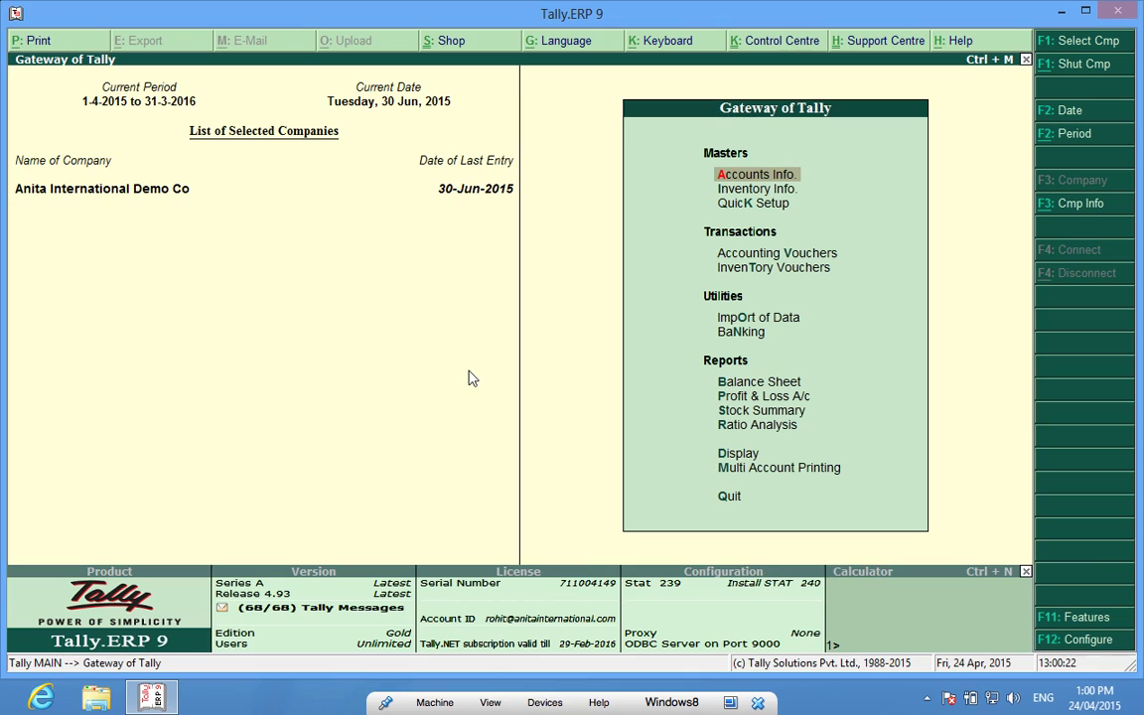
# Start a receipt into HDFC Bank from Customer 1 for 4,455.00, settled against bill 1.
pyautogui.press('Down')
pyautogui.press('Down')
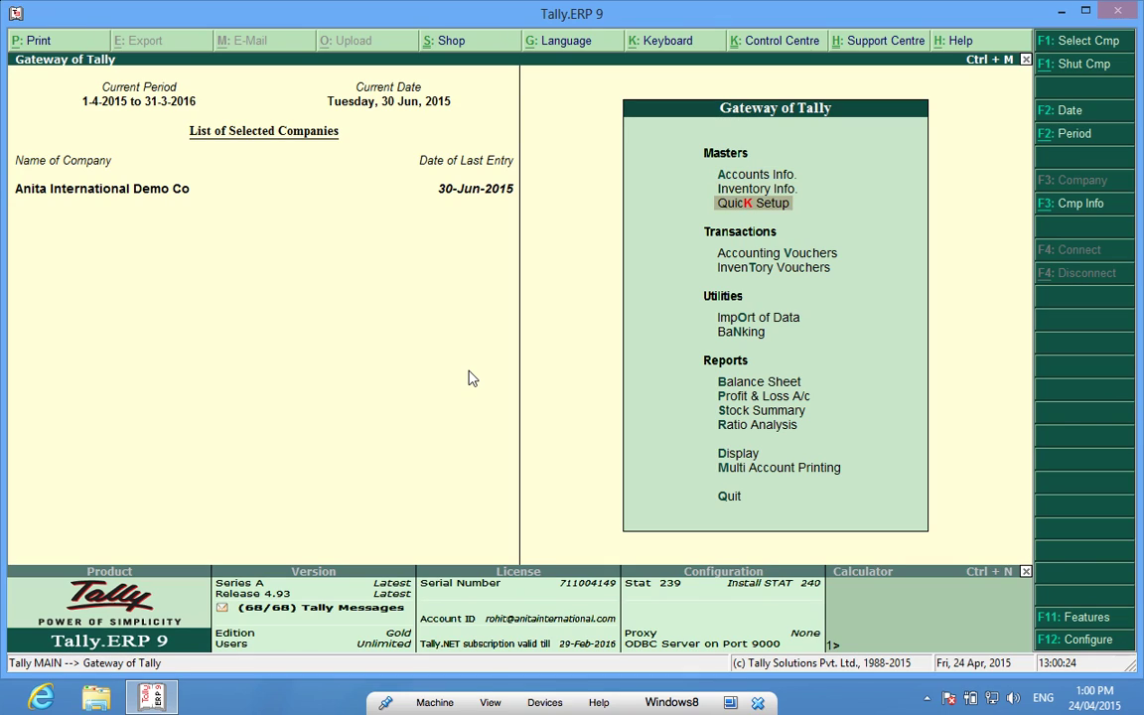
pyautogui.press('Down')
pyautogui.press('Return')
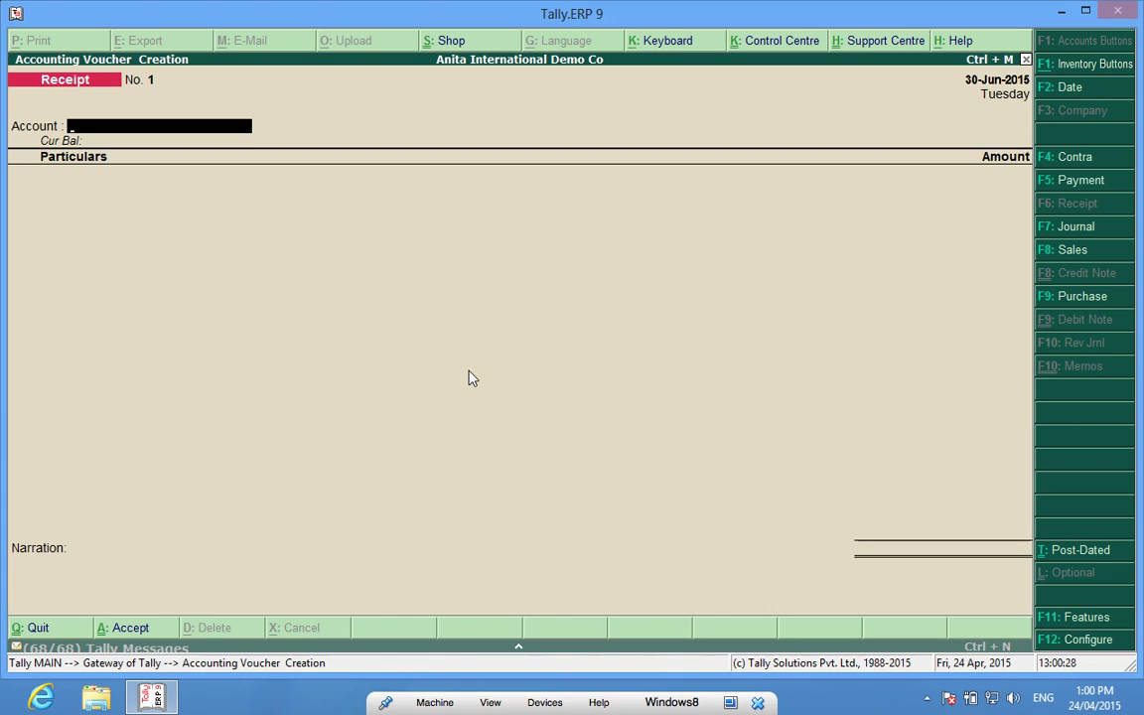
pyautogui.press('Down')
pyautogui.press('Return')
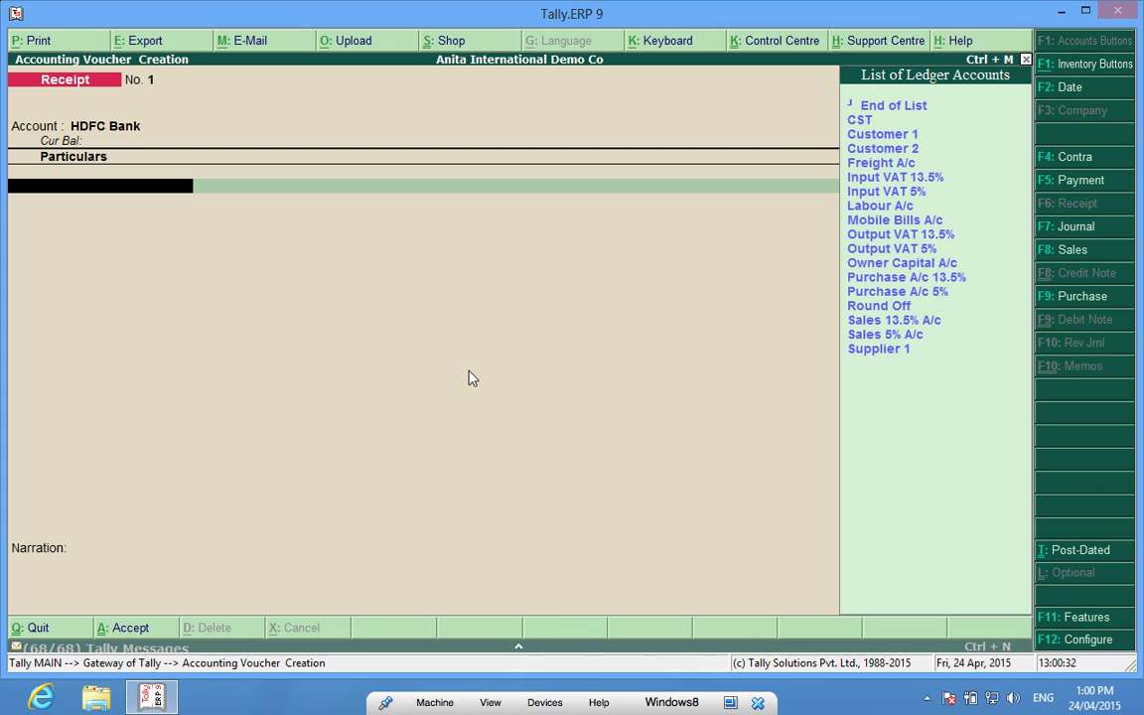
pyautogui.press('Down')
pyautogui.press('Down')
pyautogui.press('Return')
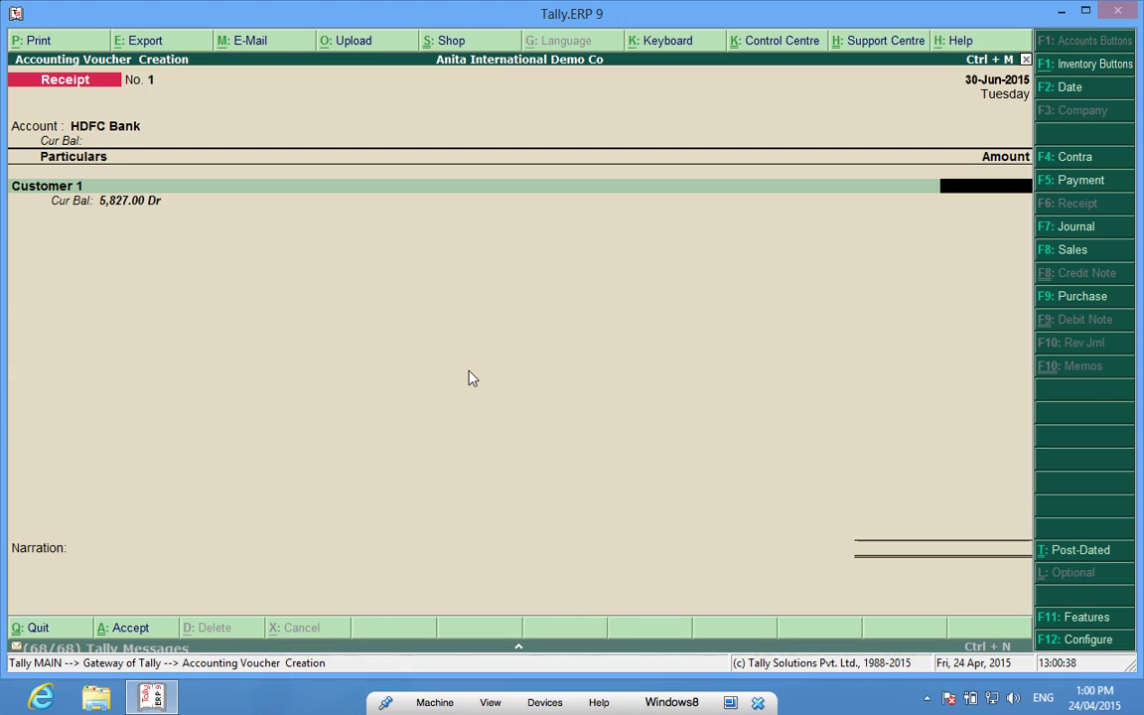
pyautogui.write('4455')
pyautogui.press('Return')
pyautogui.press('Return')
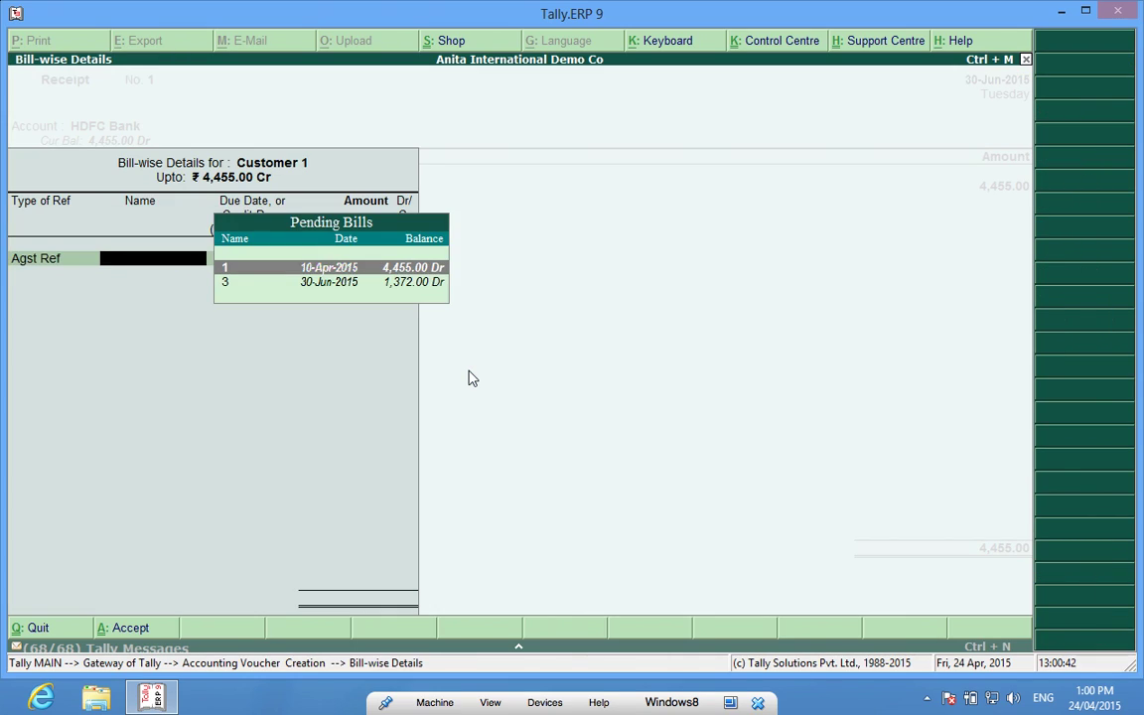
pyautogui.press('Return')
pyautogui.press('Return')
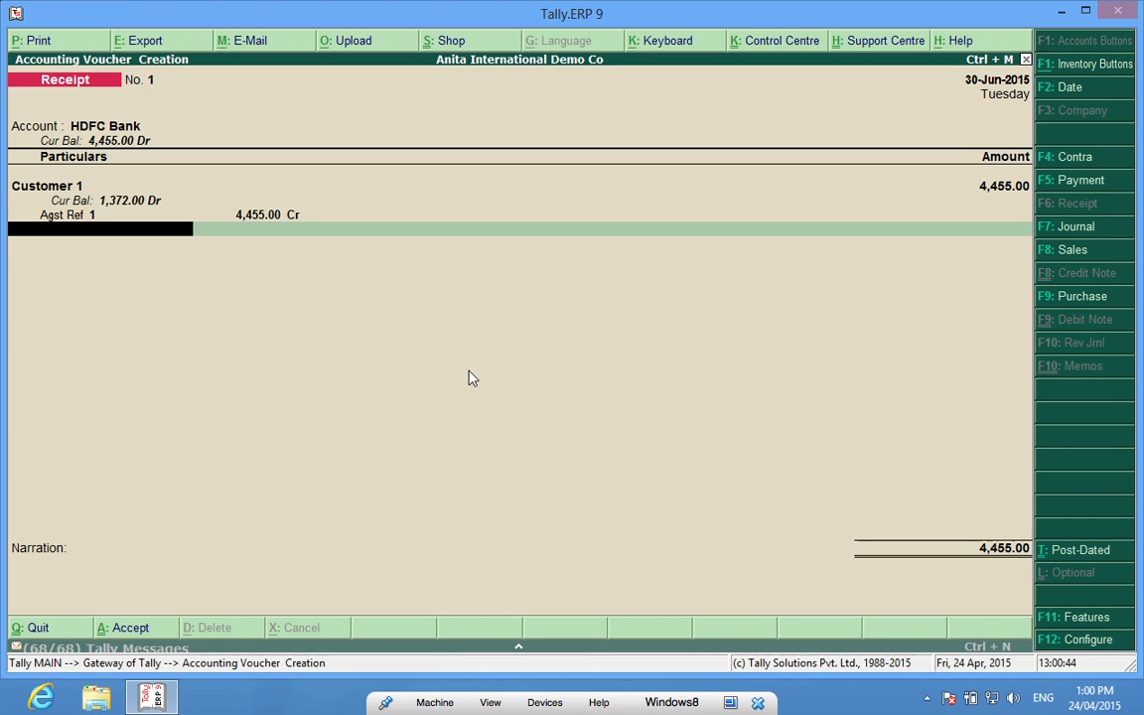
pyautogui.press('Return')
# Allocate cheque 123456 drawn on Axis Bank, Main Branch, and complete the voucher.
pyautogui.press('Return')
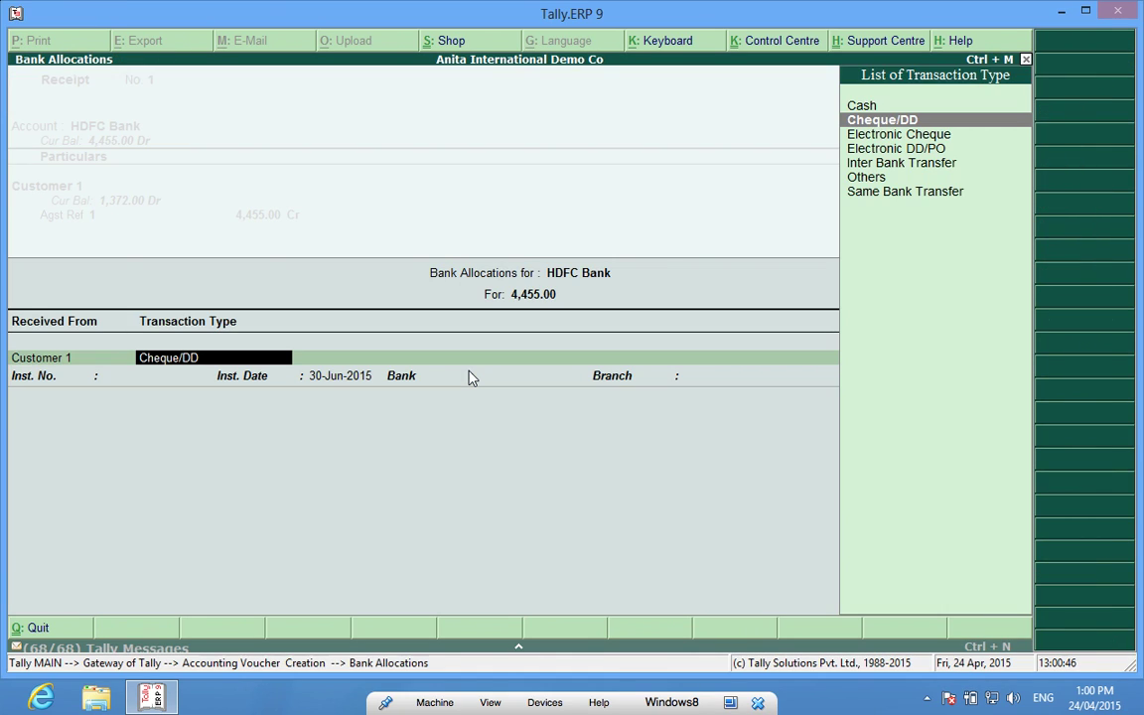
pyautogui.press('Return')
pyautogui.press('Return')
pyautogui.write('123456')
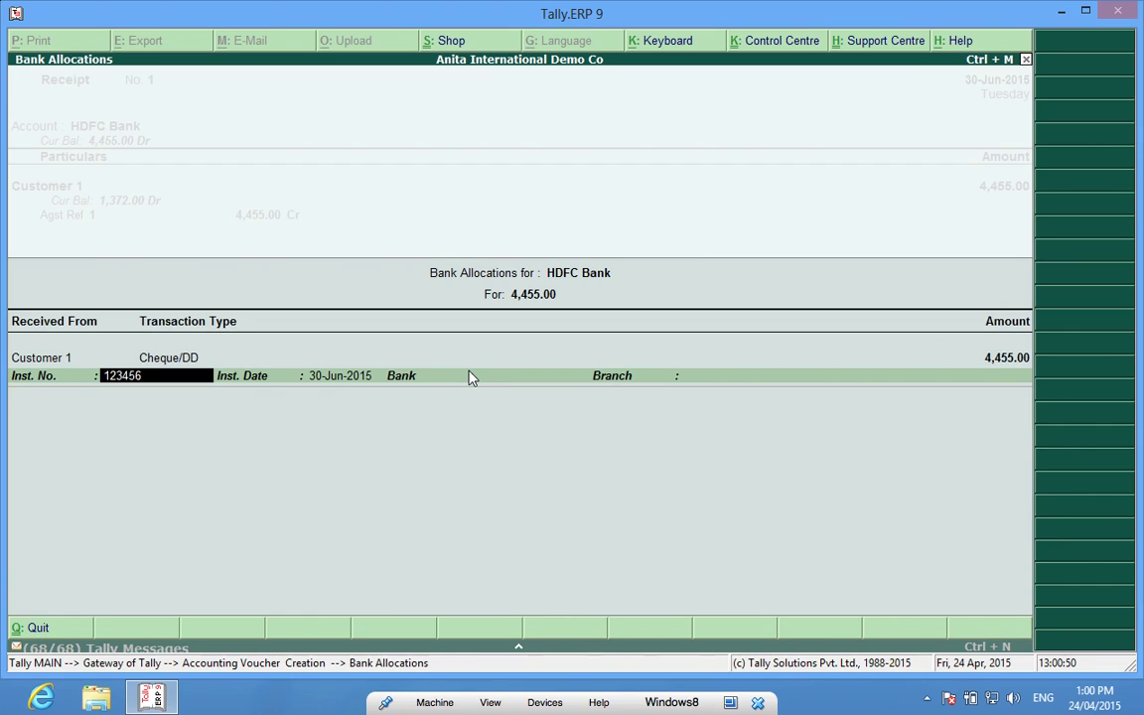
pyautogui.press('Return')
pyautogui.press('Return')
pyautogui.write('Axis Bank')
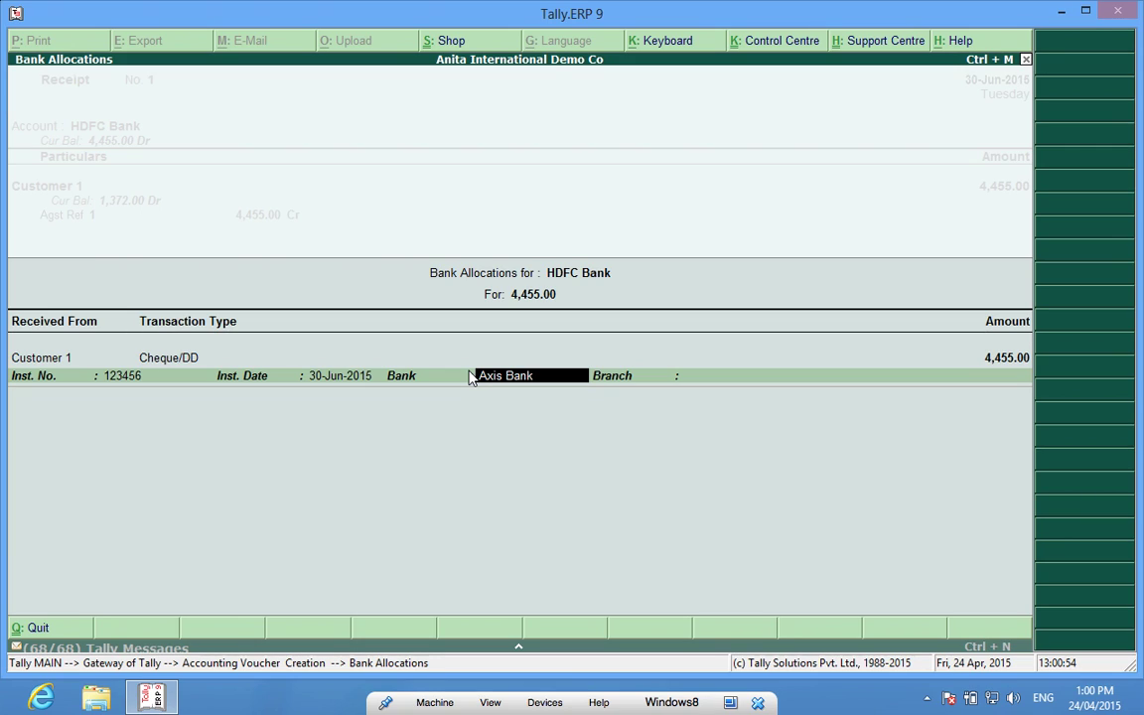
pyautogui.press('Return')
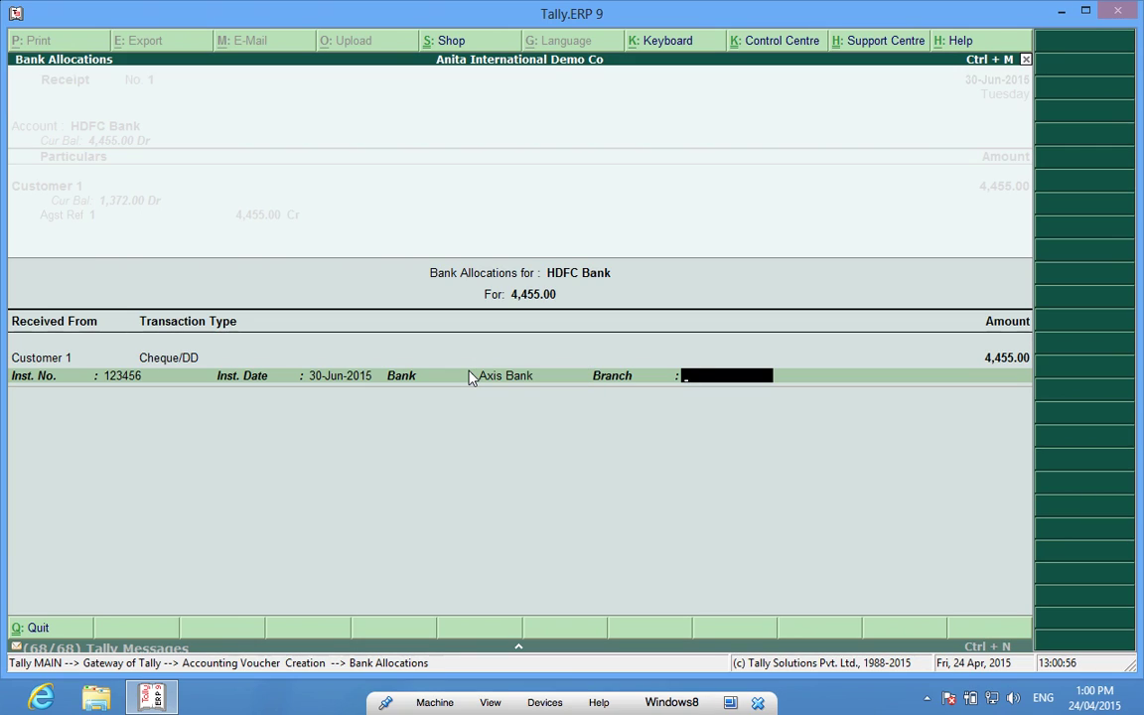
pyautogui.write('Main Branch')
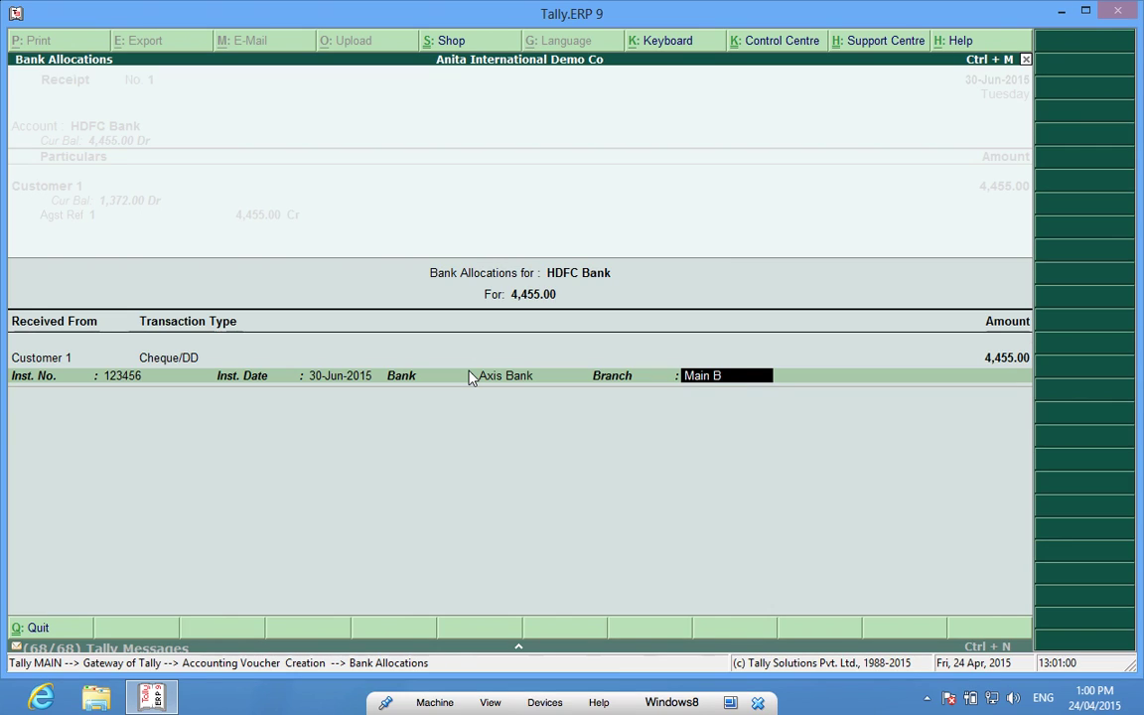
pyautogui.press('Return')
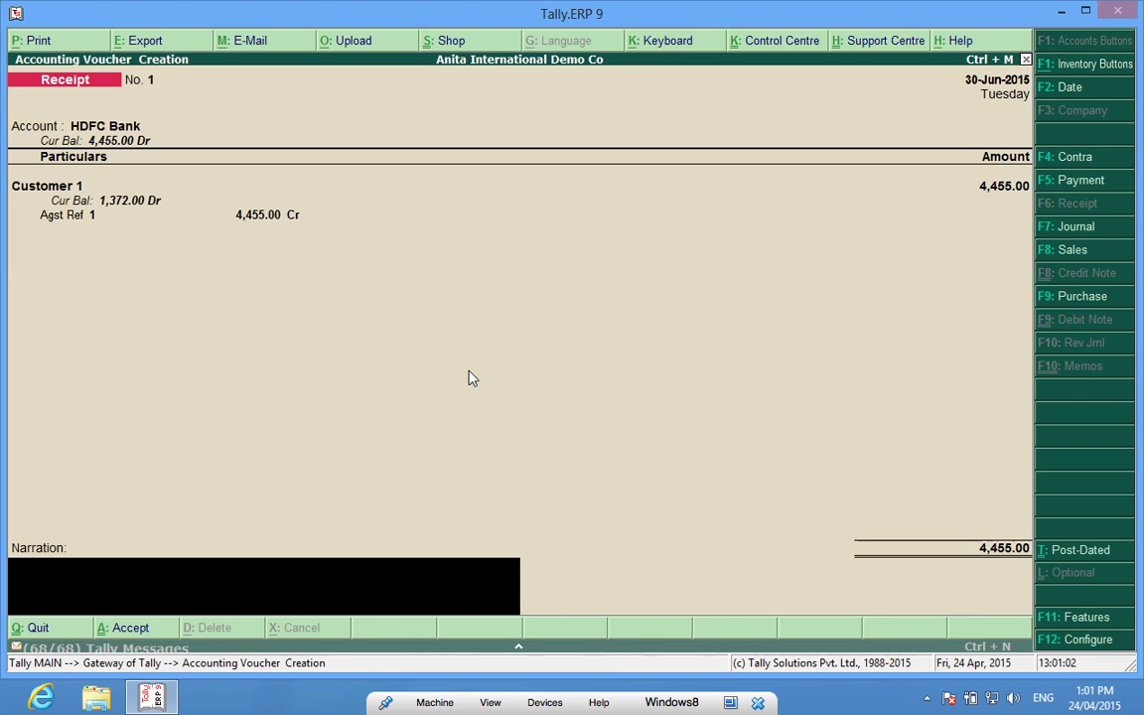
pyautogui.press('Return')
pyautogui.press('Return')
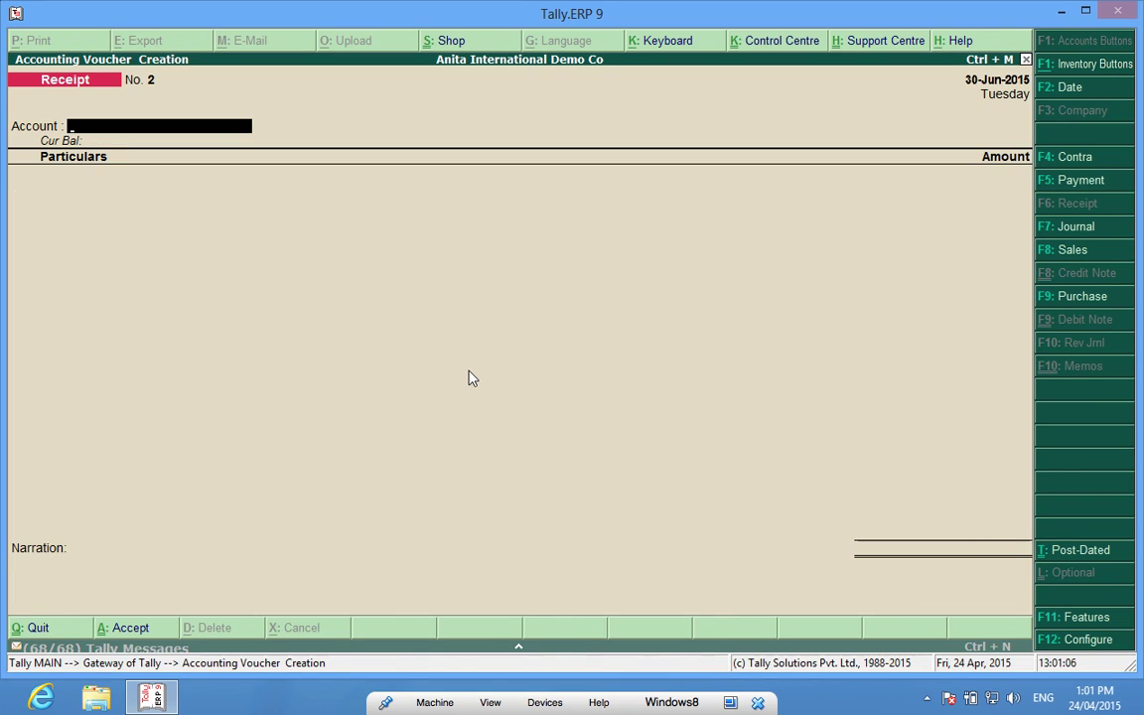
# Enter a receipt into HDFC Bank from Customer 2 for 9,450.00 against bill 2.
pyautogui.write('H')
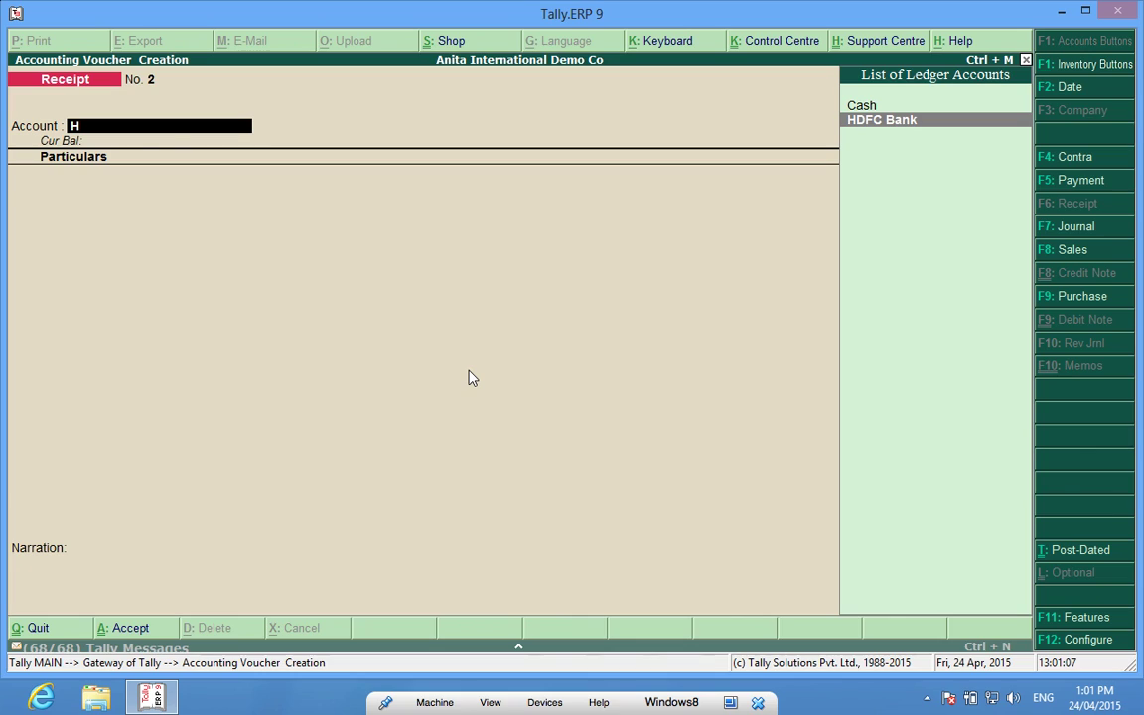
pyautogui.press('Return')
pyautogui.press('Down')
pyautogui.press('Down')
pyautogui.press('Down')
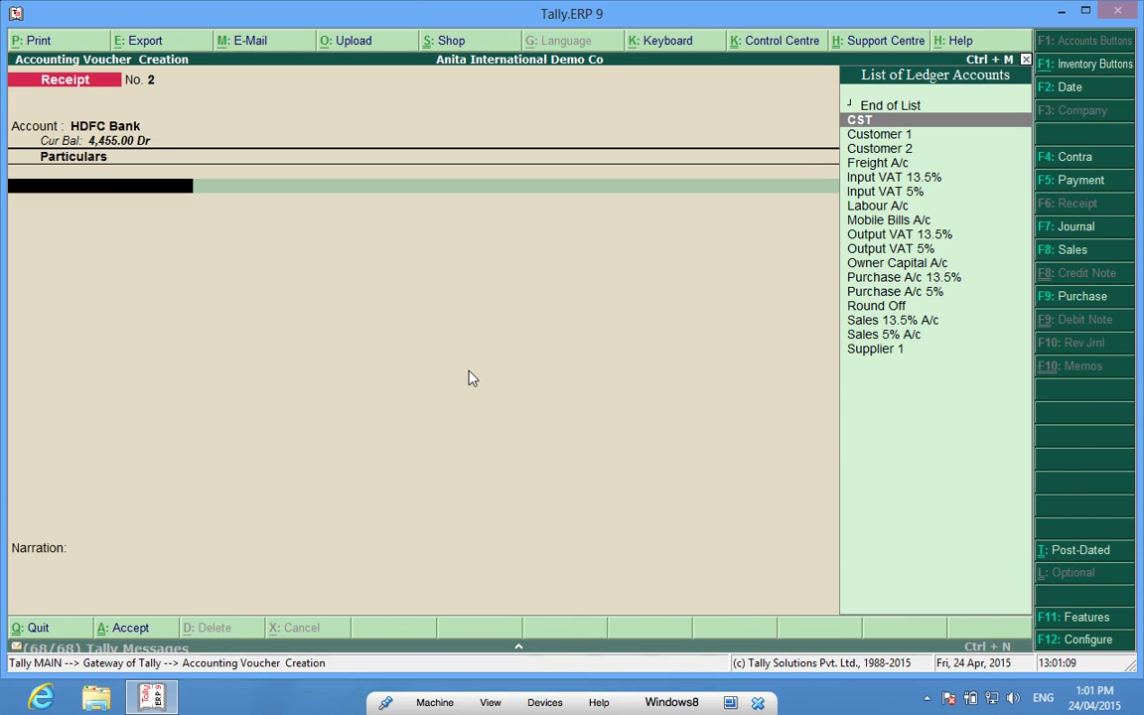
pyautogui.press('Return')
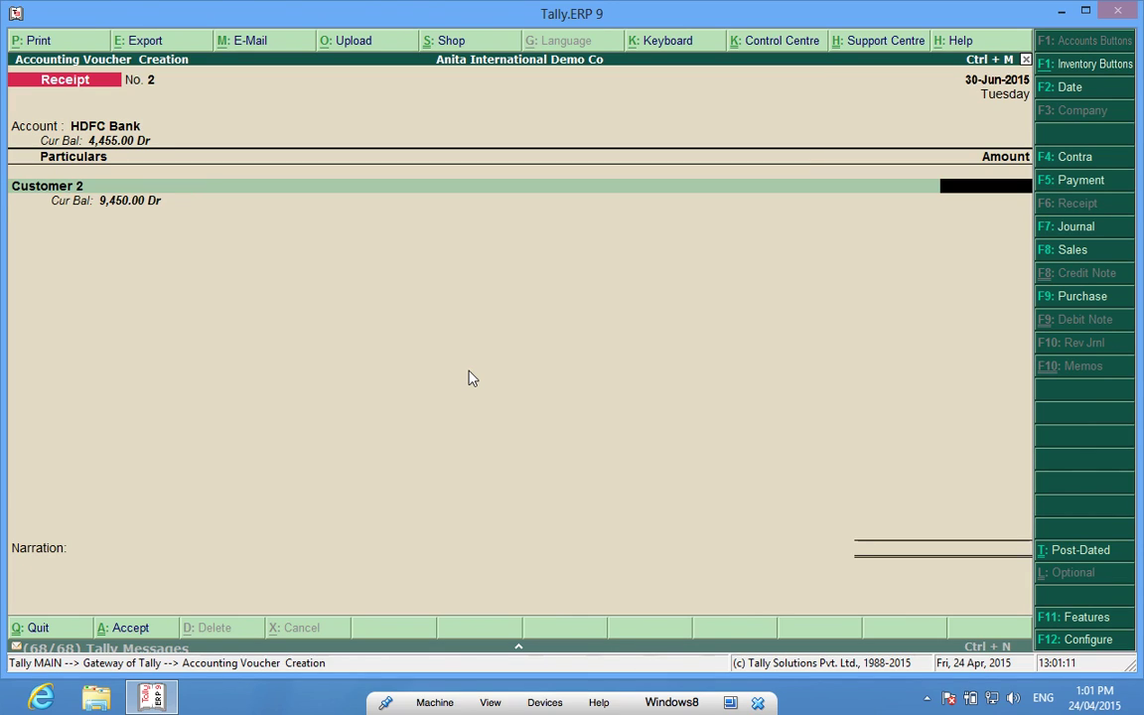
pyautogui.write('9450')
pyautogui.press('Return')
pyautogui.press('Return')
pyautogui.press('Return')
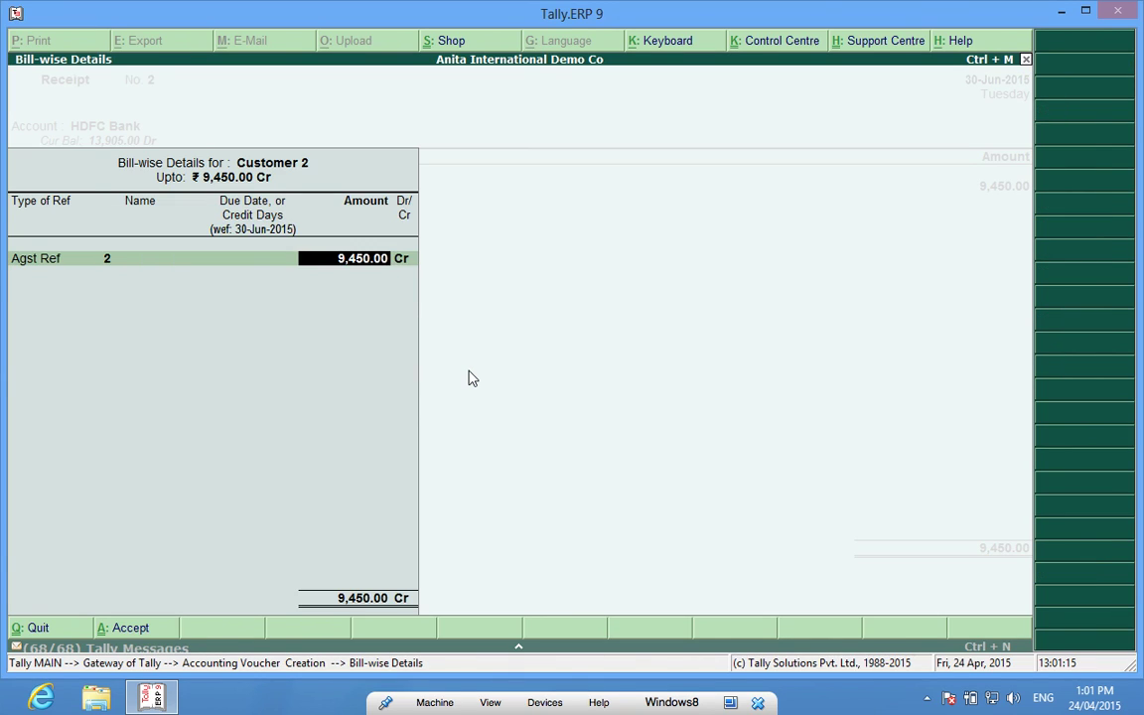
pyautogui.press('Return')
pyautogui.press('Return')
pyautogui.press('Return')
# Allocate cheque 456789 on P & S Bank, Residency Road, and save receipt No. 2.
pyautogui.press('Return')
pyautogui.press('Return')
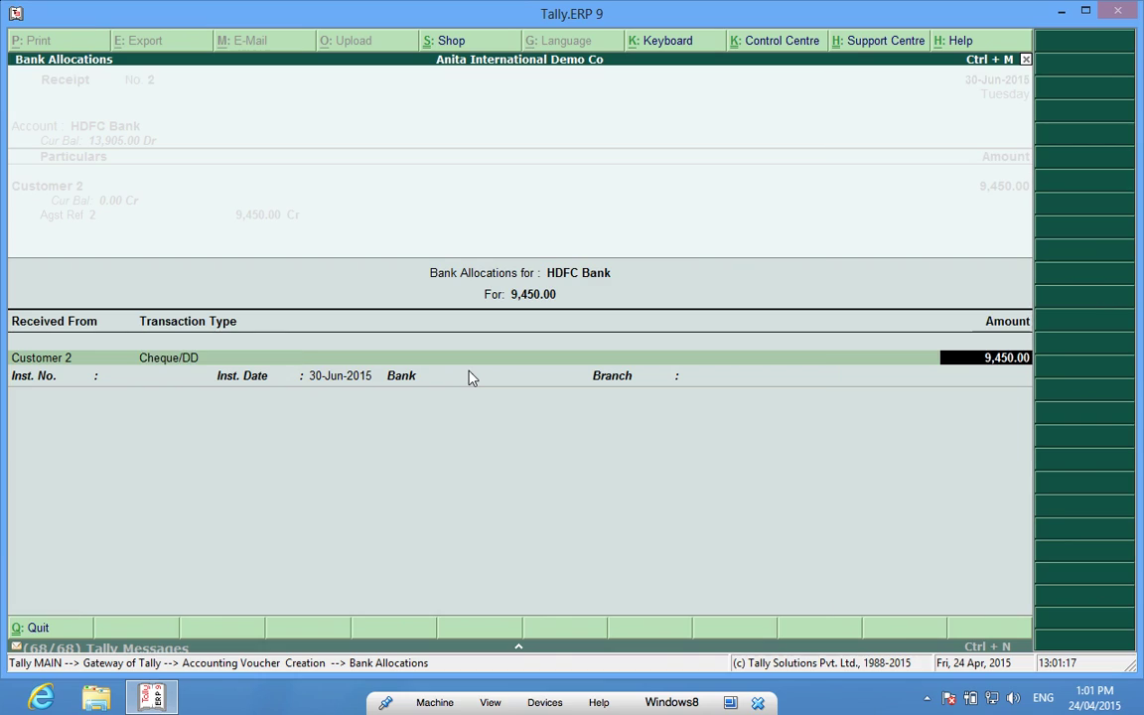
pyautogui.press('Return')
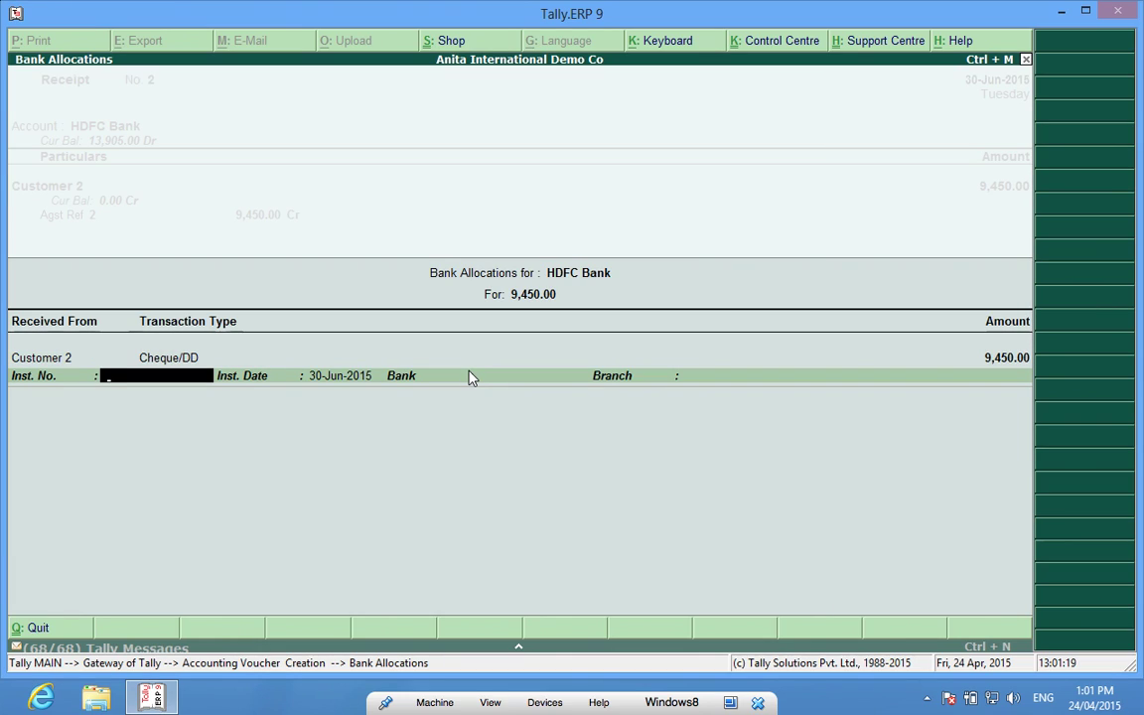
pyautogui.write('456789')
pyautogui.press('Return')
pyautogui.press('Return')
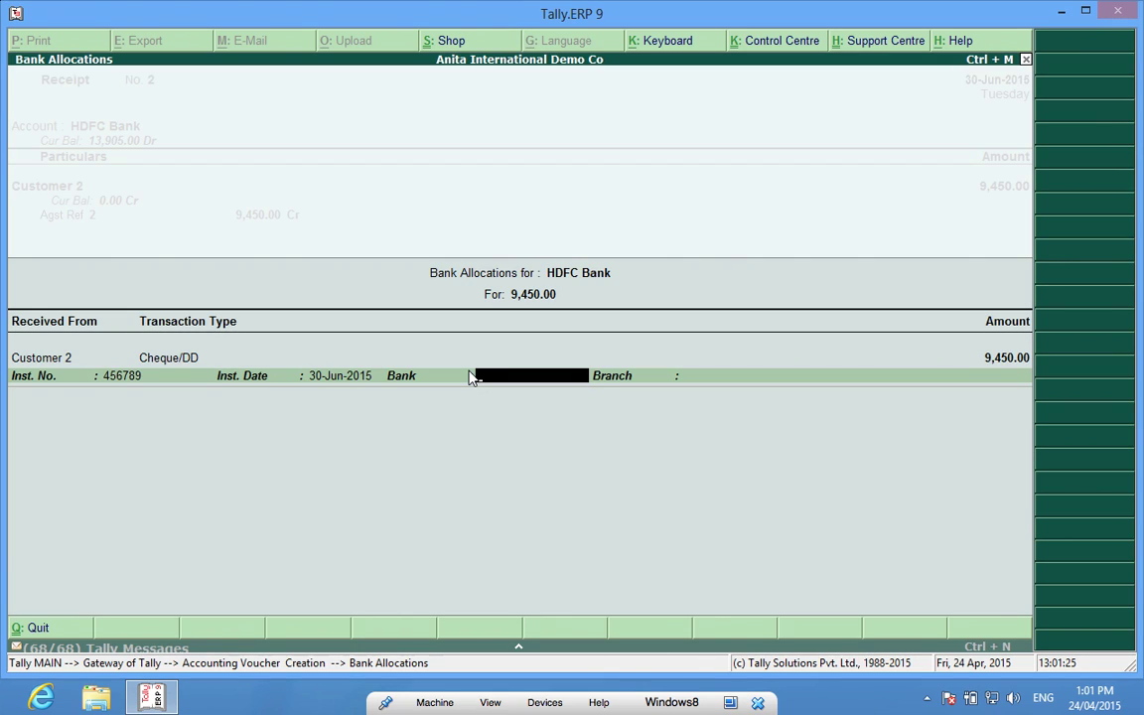
pyautogui.write('P & S Bank')
pyautogui.press('Return')
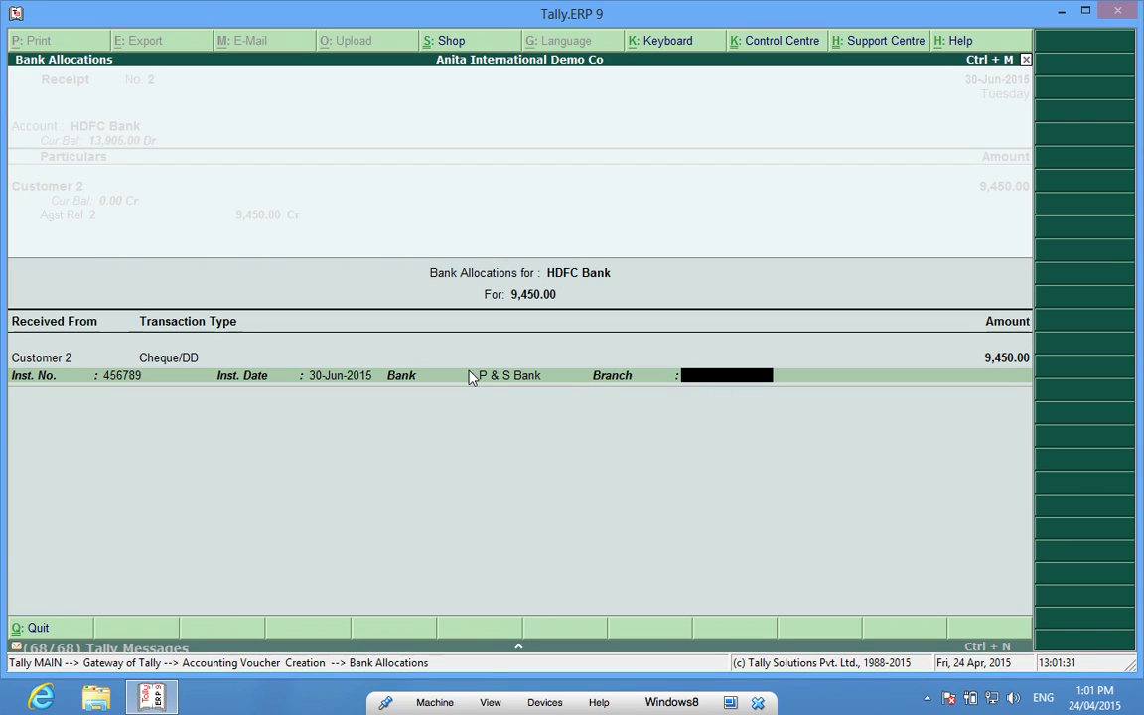
pyautogui.write('Residency Road')
pyautogui.press('Return')
pyautogui.press('Return')
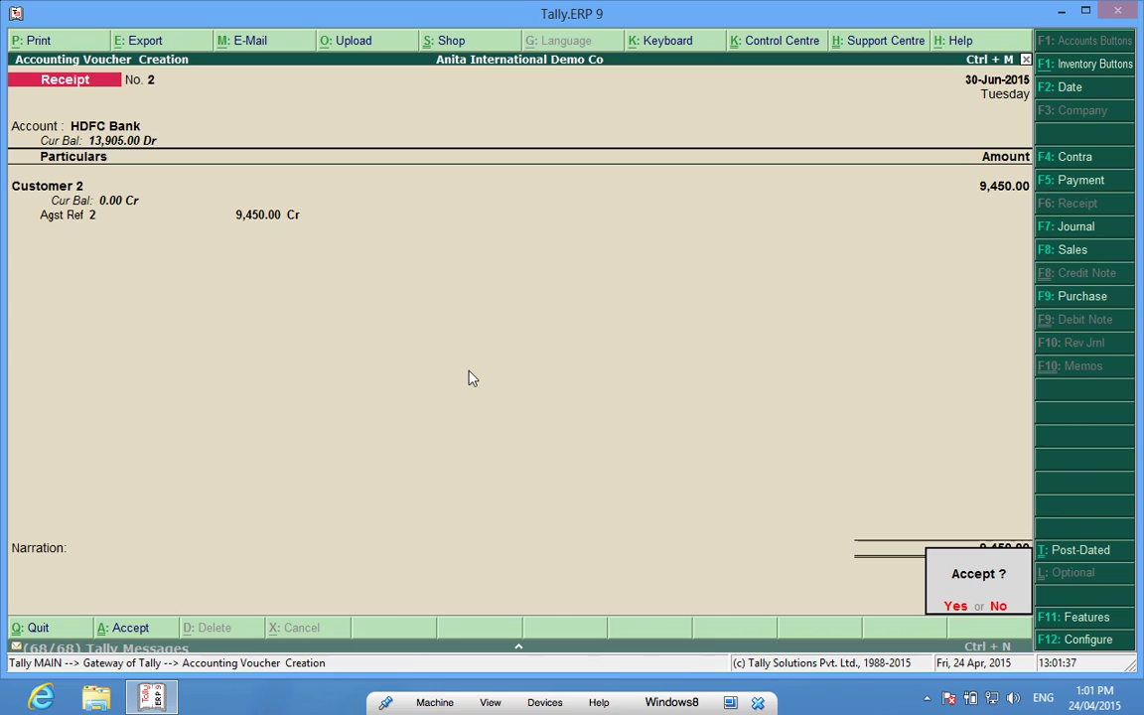
pyautogui.press('Return')
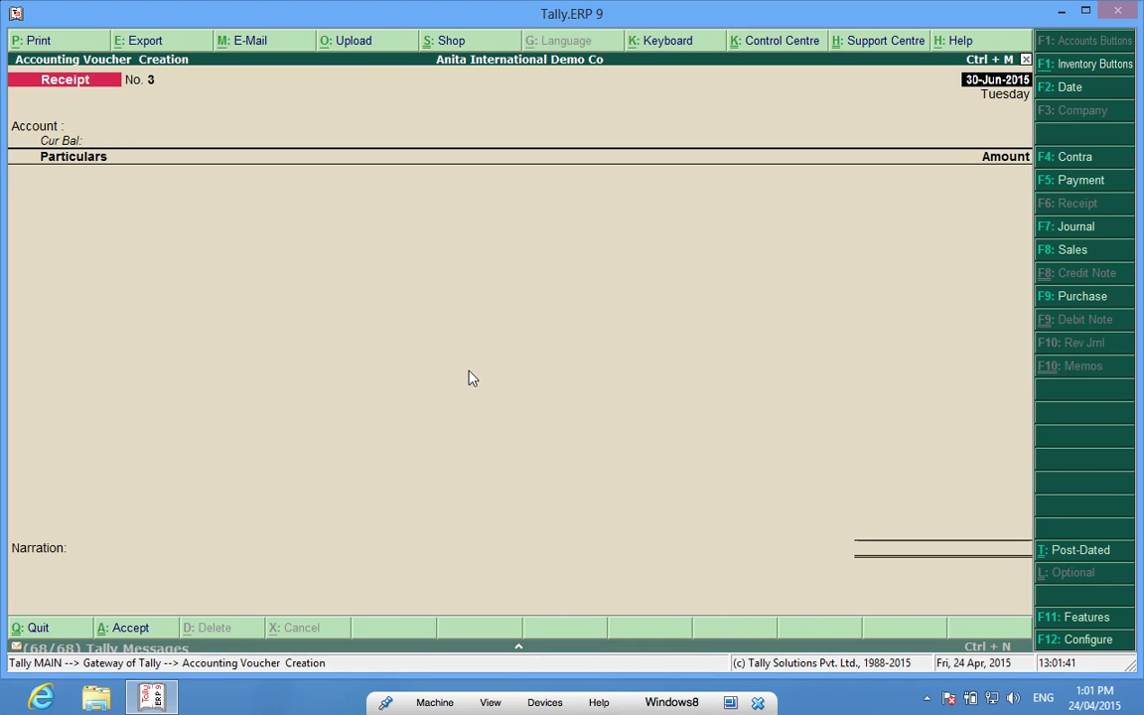
# Quit the blank receipt entry and go to the Banking utilities menu.
pyautogui.press('Escape')
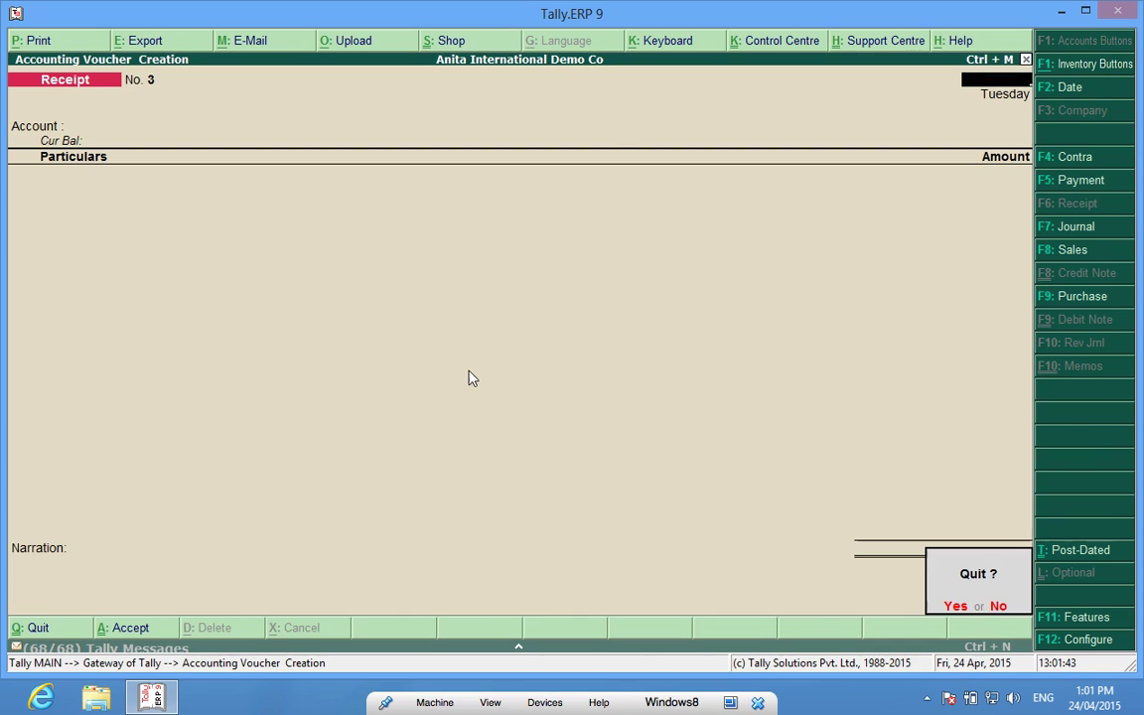
pyautogui.press('y')
pyautogui.press('Down')
pyautogui.press('Down')
pyautogui.press('Down')
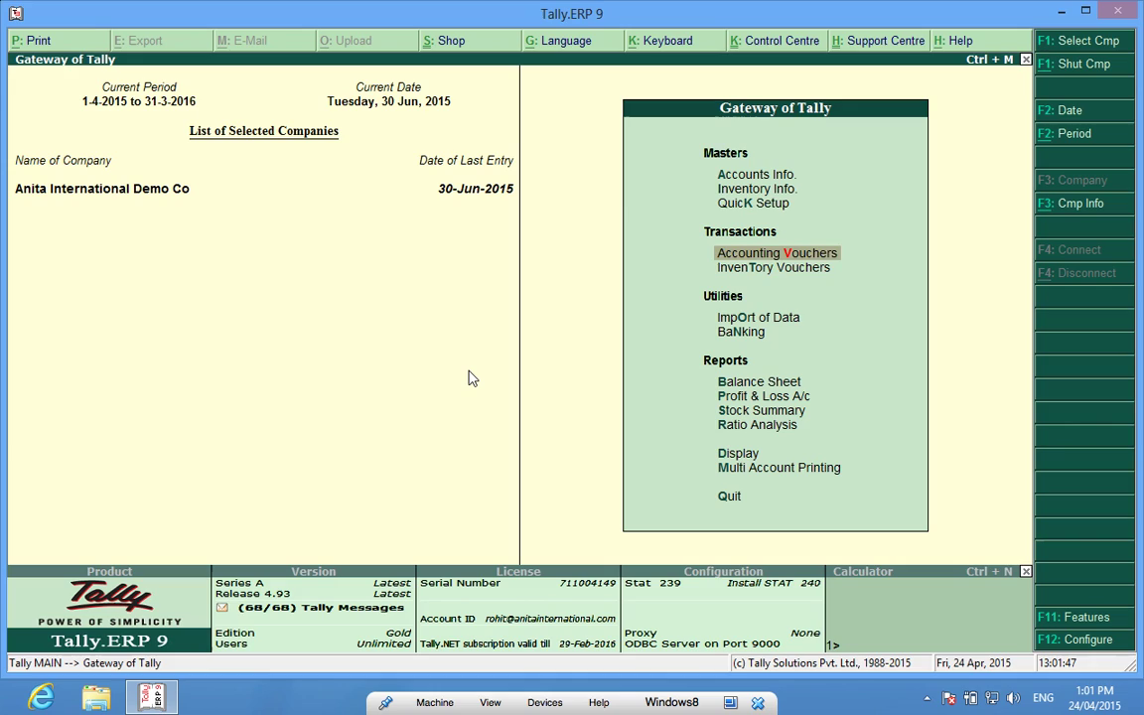
pyautogui.press('Down')
pyautogui.press('Down')
pyautogui.press('Down')
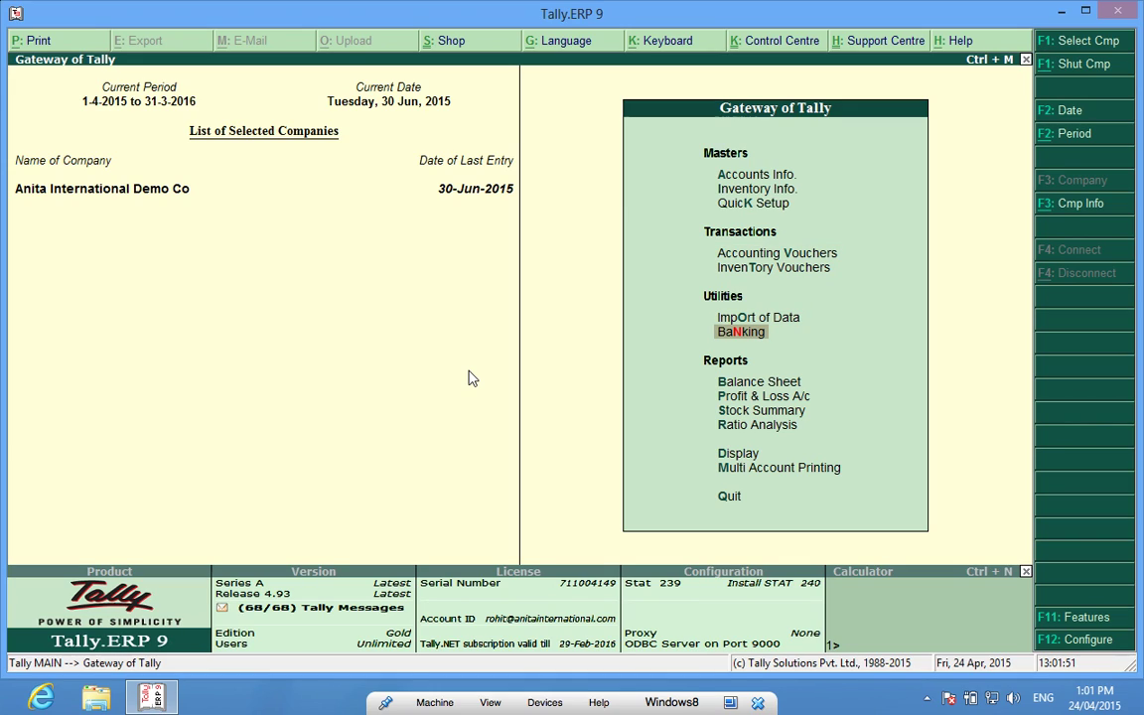
pyautogui.click(735, 338)
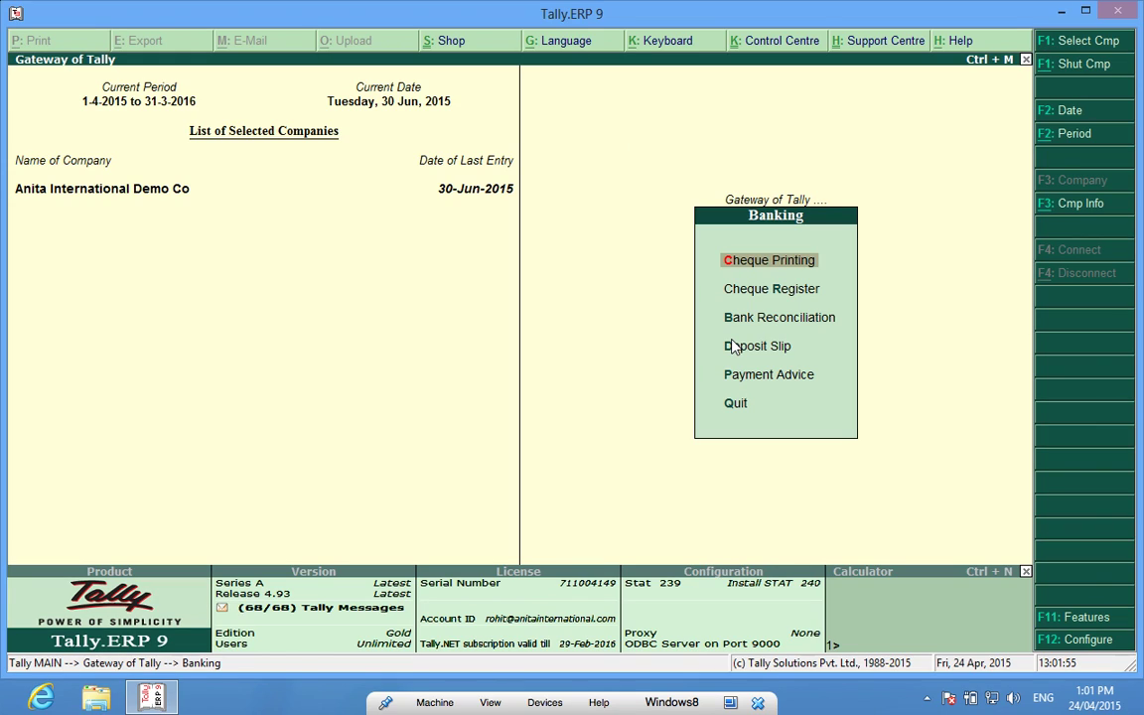
# Open the Cheque Deposit Slip for HDFC Bank and bring up its print settings.
pyautogui.press('Down')
pyautogui.press('Down')
pyautogui.press('Return')
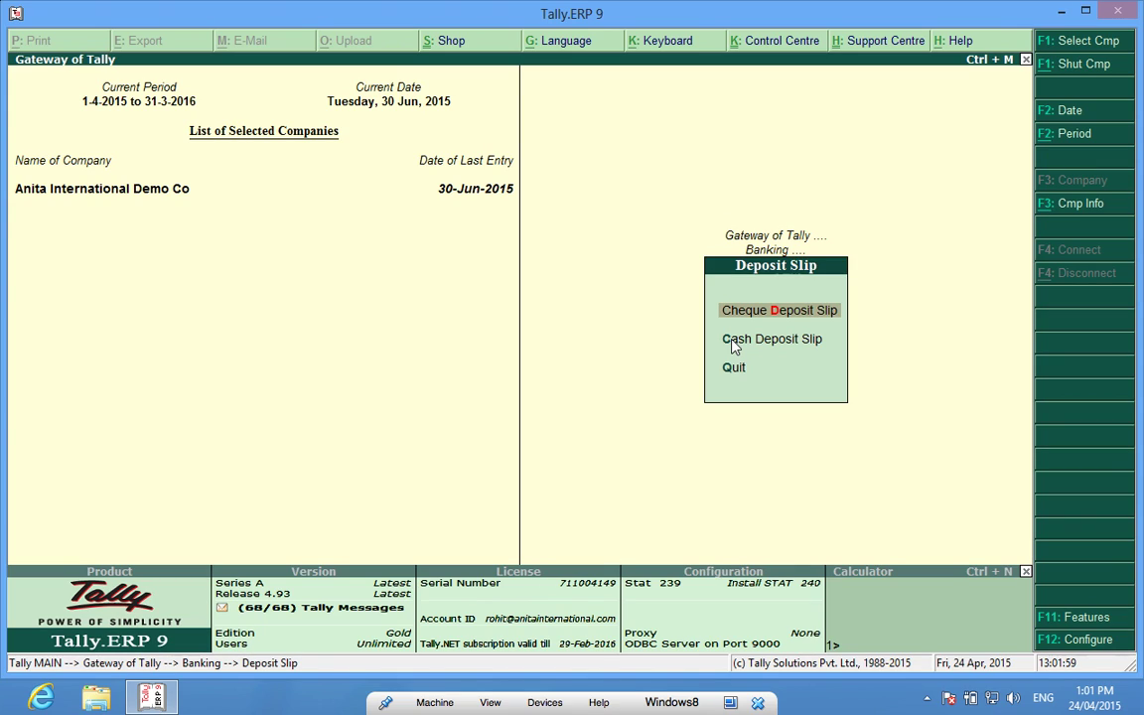
pyautogui.press('Return')
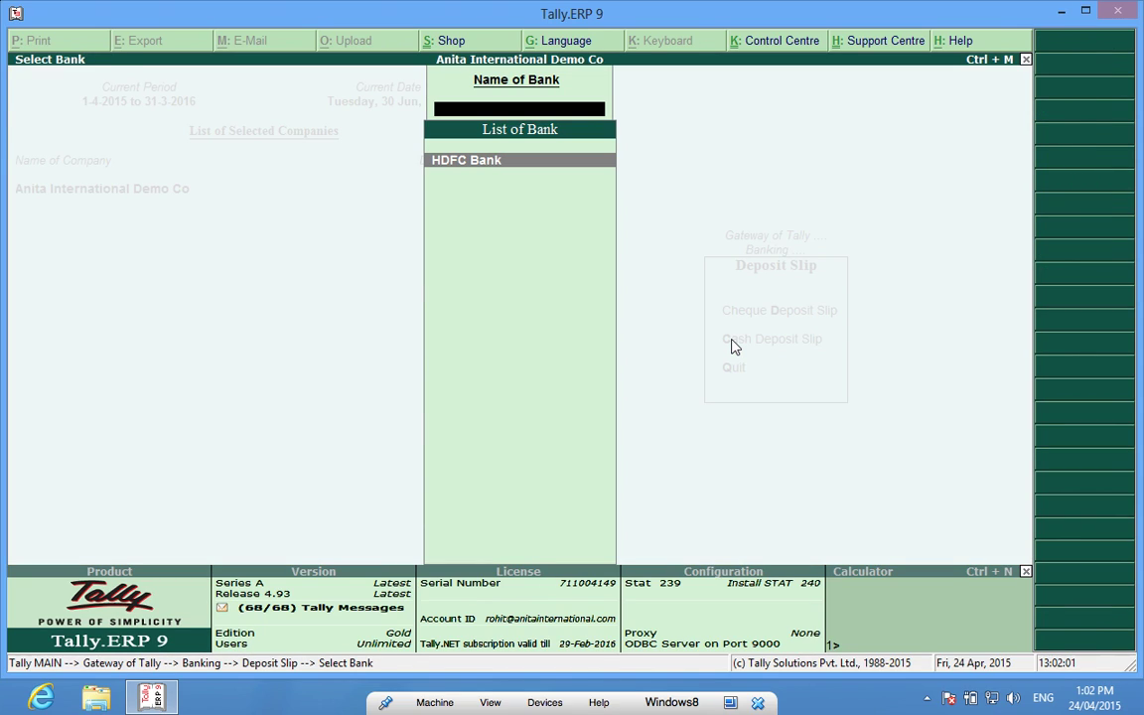
pyautogui.press('Return')
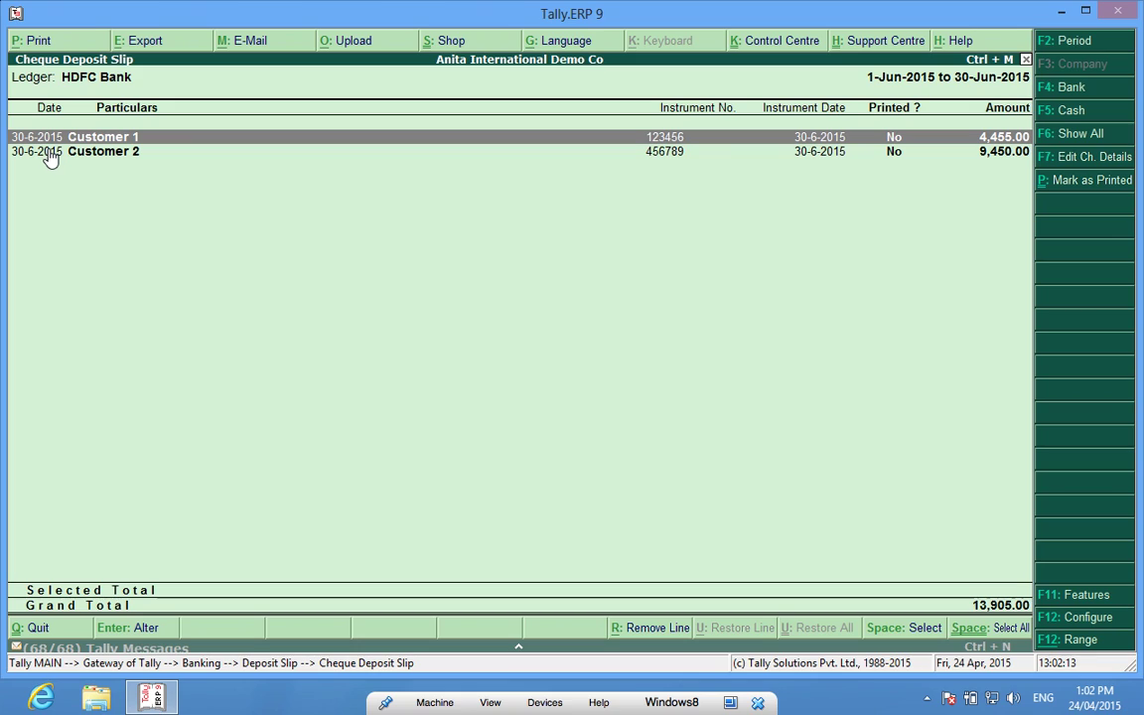
pyautogui.hotkey('alt', 'p')
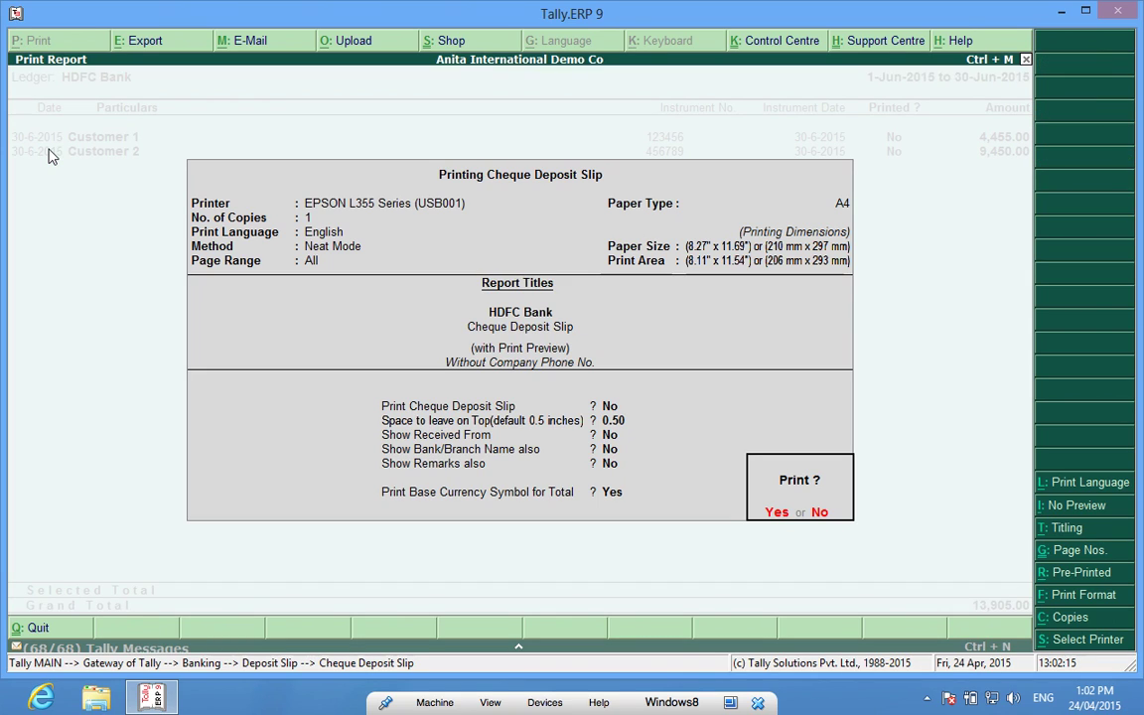
# Set Print Cheque Deposit Slip to Yes, accept the 24-Apr-2015 options, and preview the slip.
pyautogui.press('n')
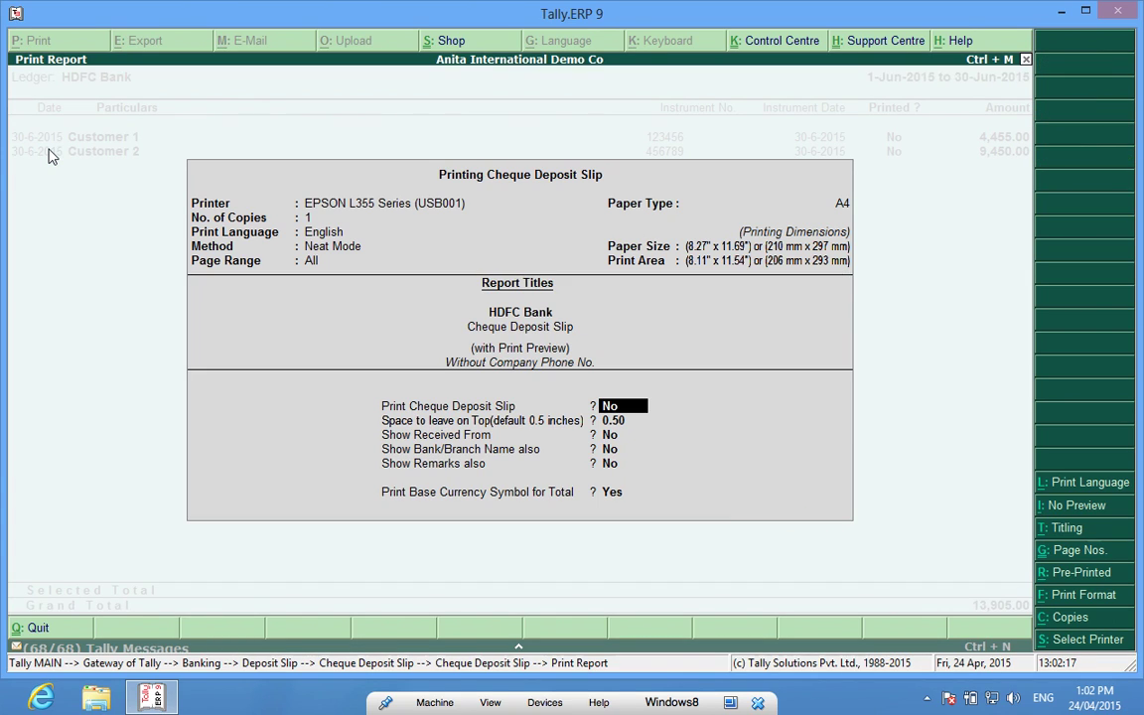
pyautogui.write('y')
pyautogui.press('Return')
pyautogui.press('Return')
pyautogui.press('Return')
pyautogui.press('Return')
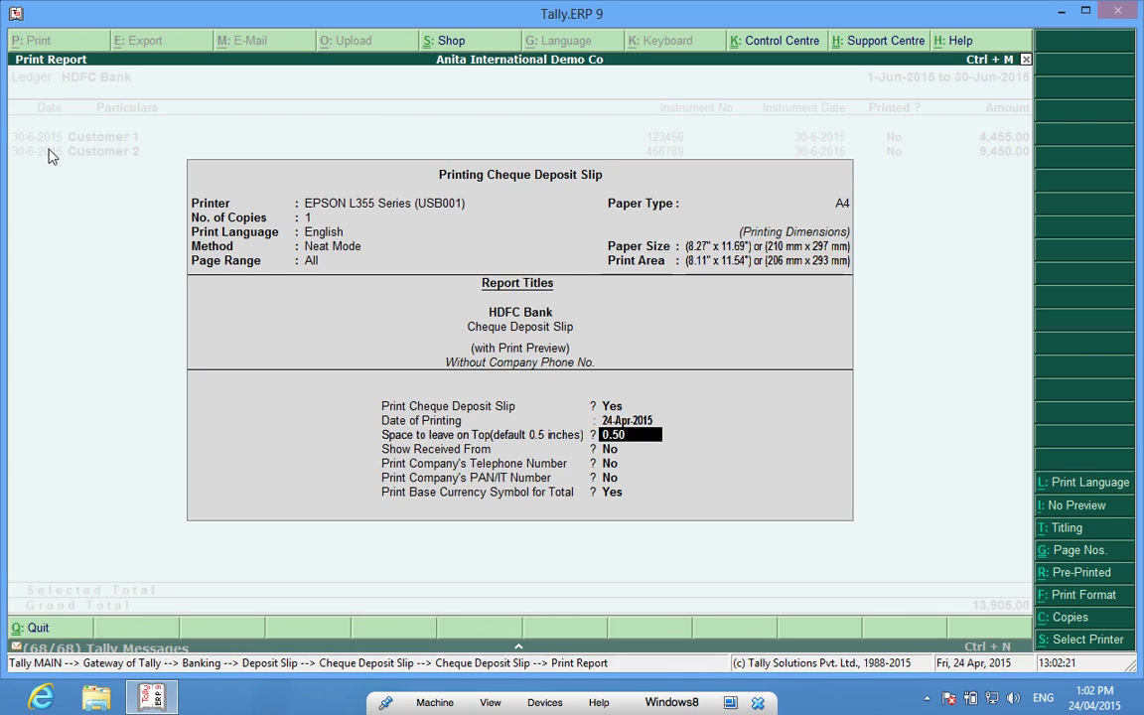
pyautogui.press('Return')
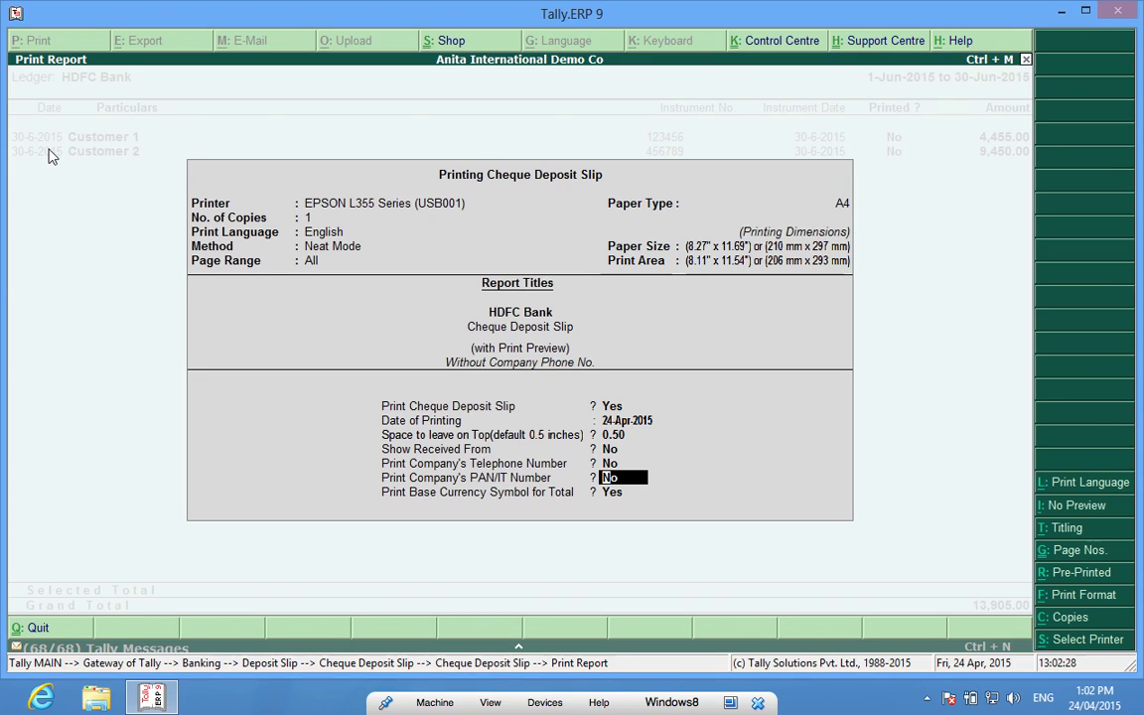
pyautogui.press('Return')
pyautogui.press('Return')
pyautogui.press('Return')
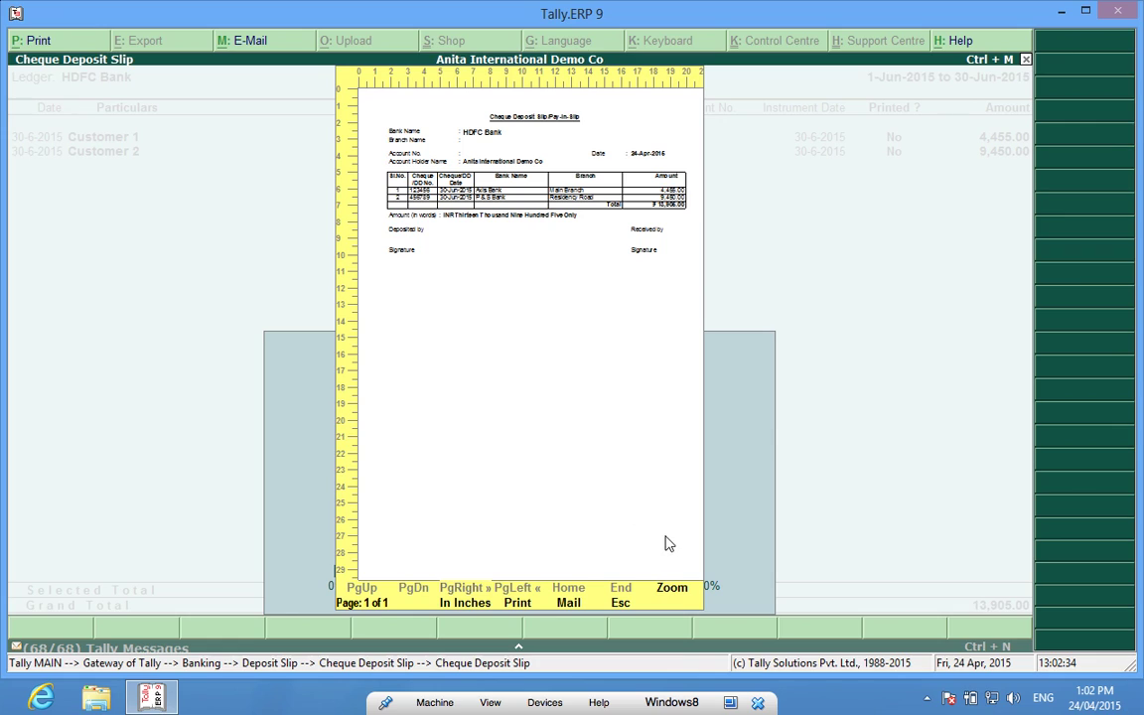
# Zoom the slip preview showing the 13,905.00 total, then exit to Gateway of Tally.
pyautogui.click(671, 589)
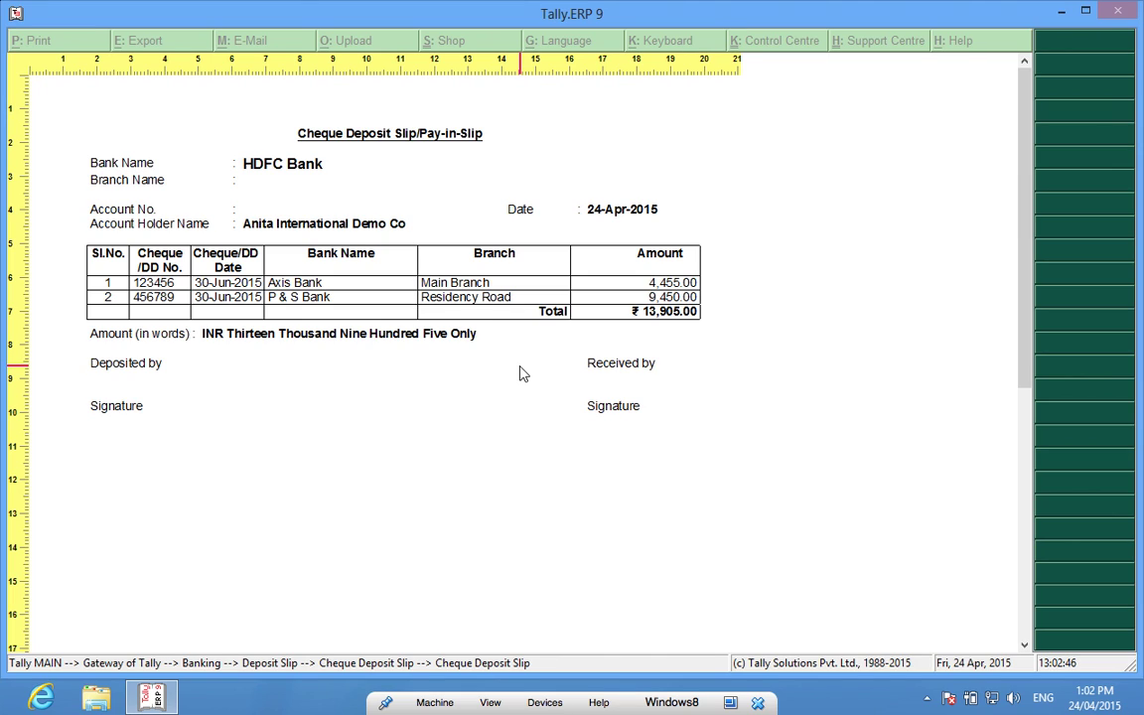
pyautogui.press('Escape')
pyautogui.press('Escape')
pyautogui.press('Escape')
pyautogui.press('Escape')
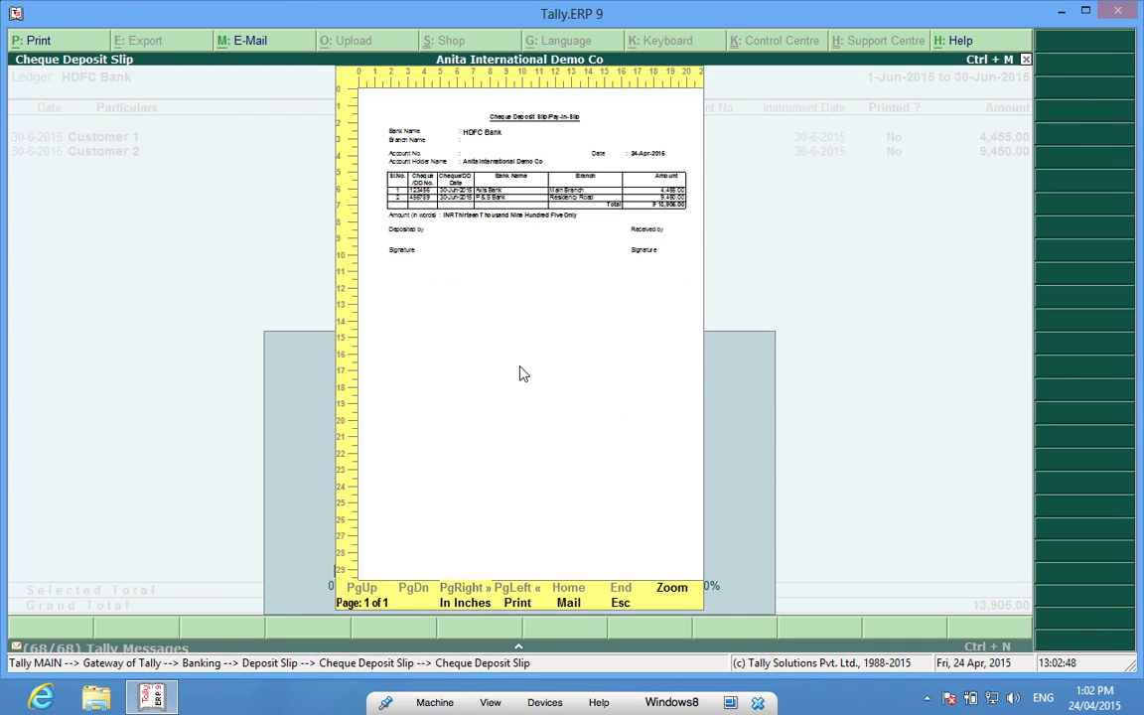
pyautogui.press('Escape')
pyautogui.press('Escape')
pyautogui.press('Escape')
pyautogui.press('Escape')
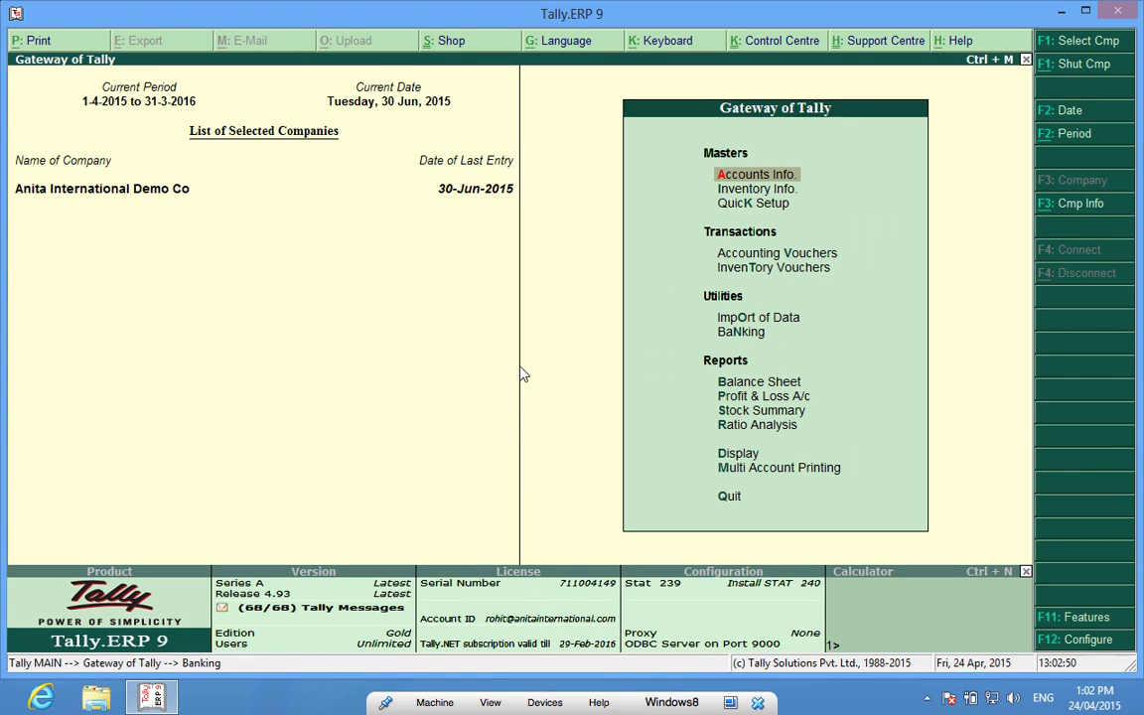